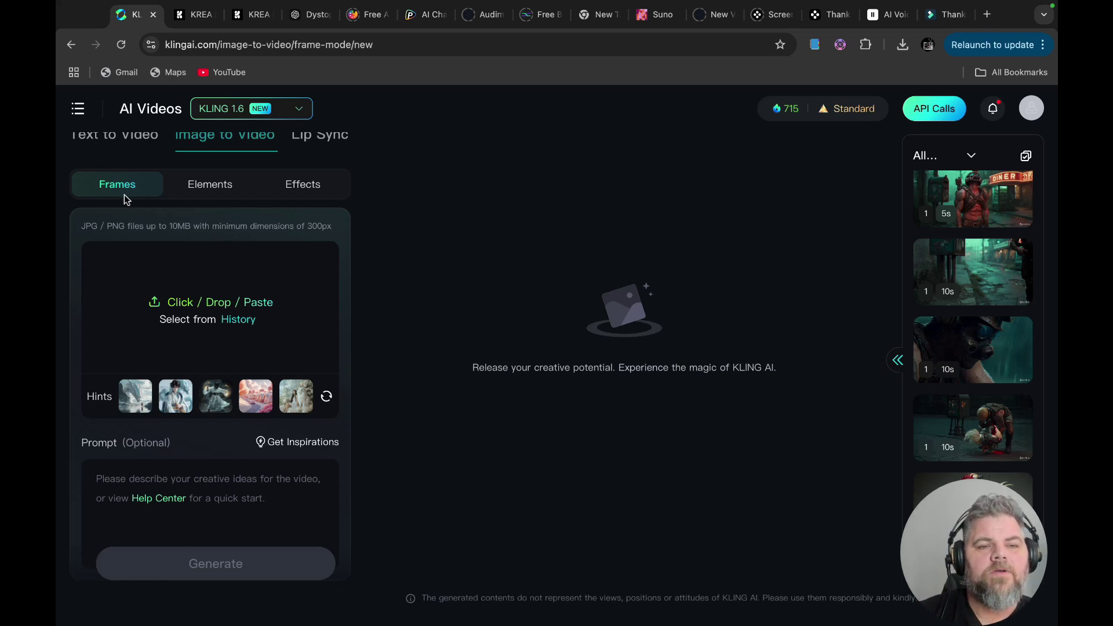
click(287, 109)
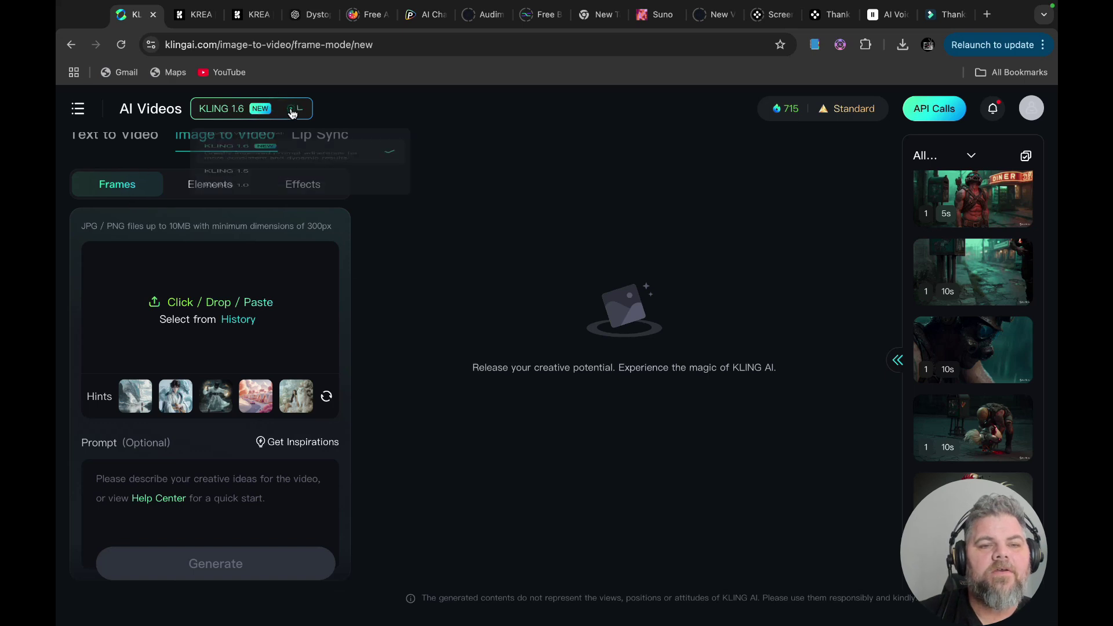
click(351, 114)
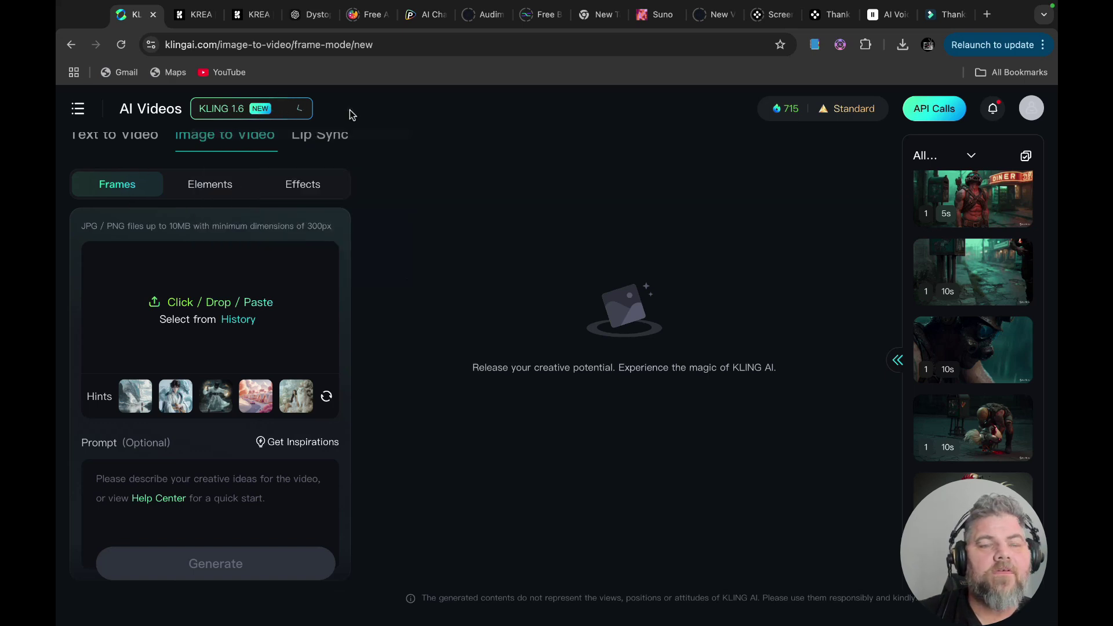
Switch to Elements mode and upload the soldier image as the first element
click(212, 186)
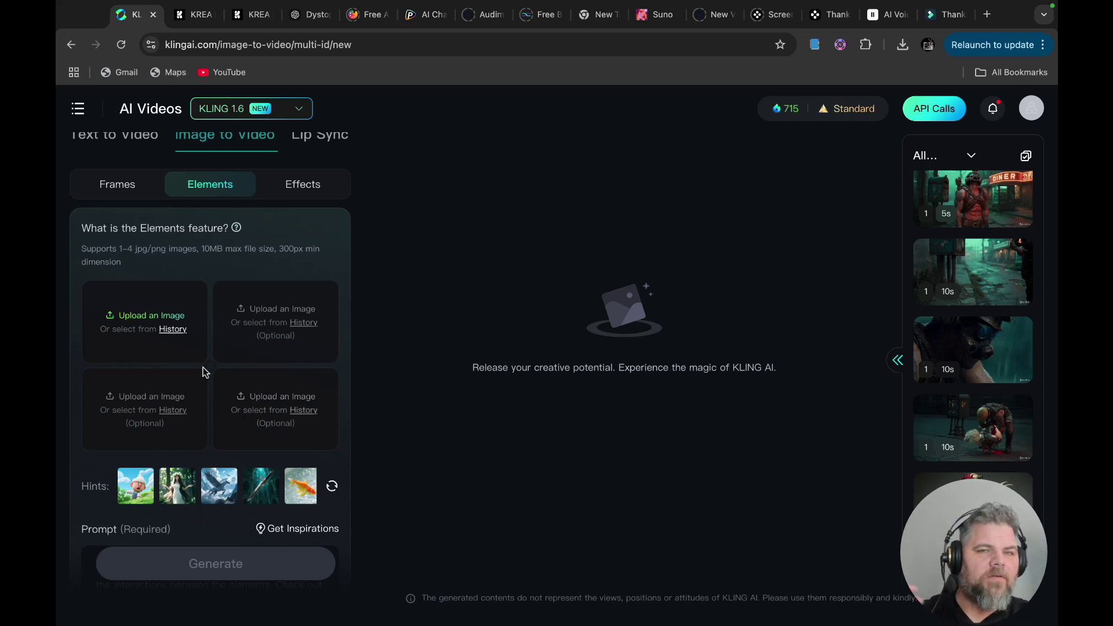
click(172, 316)
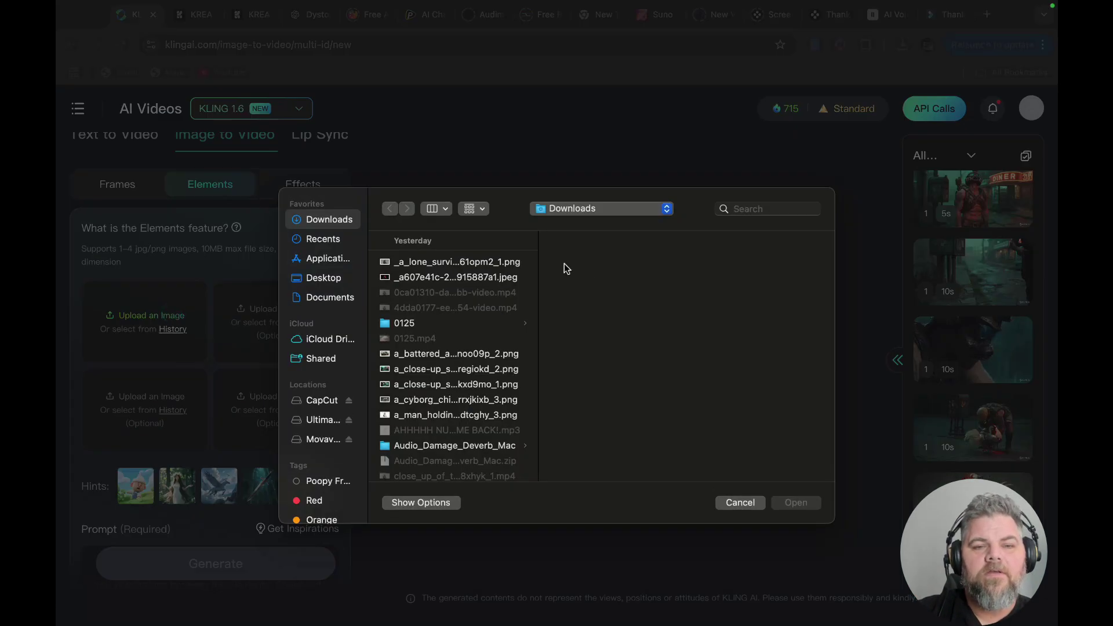
click(470, 355)
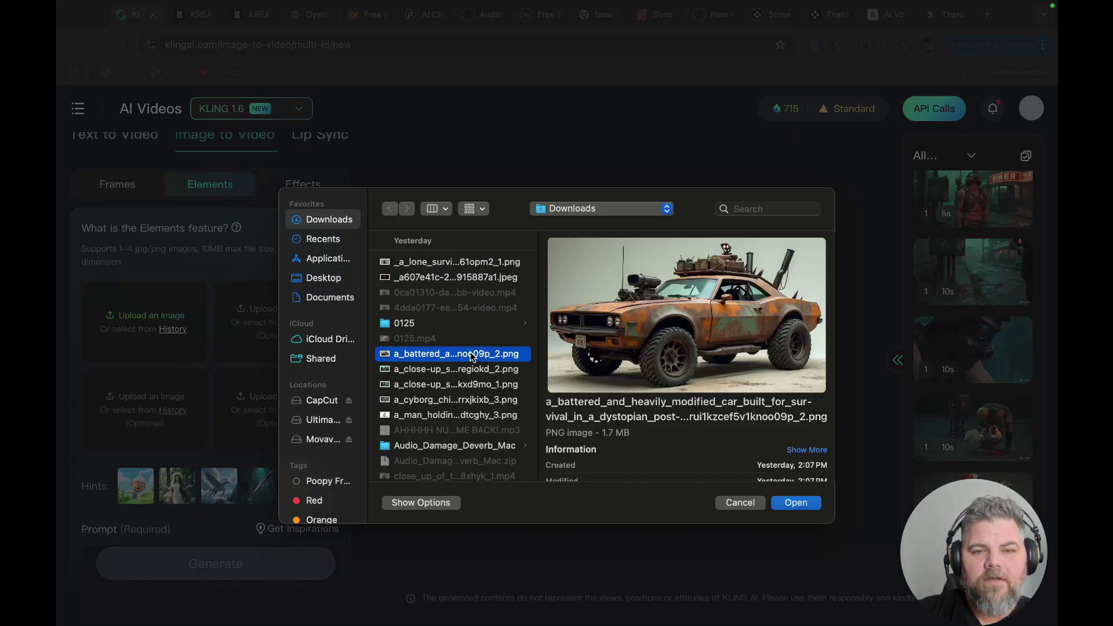
click(496, 276)
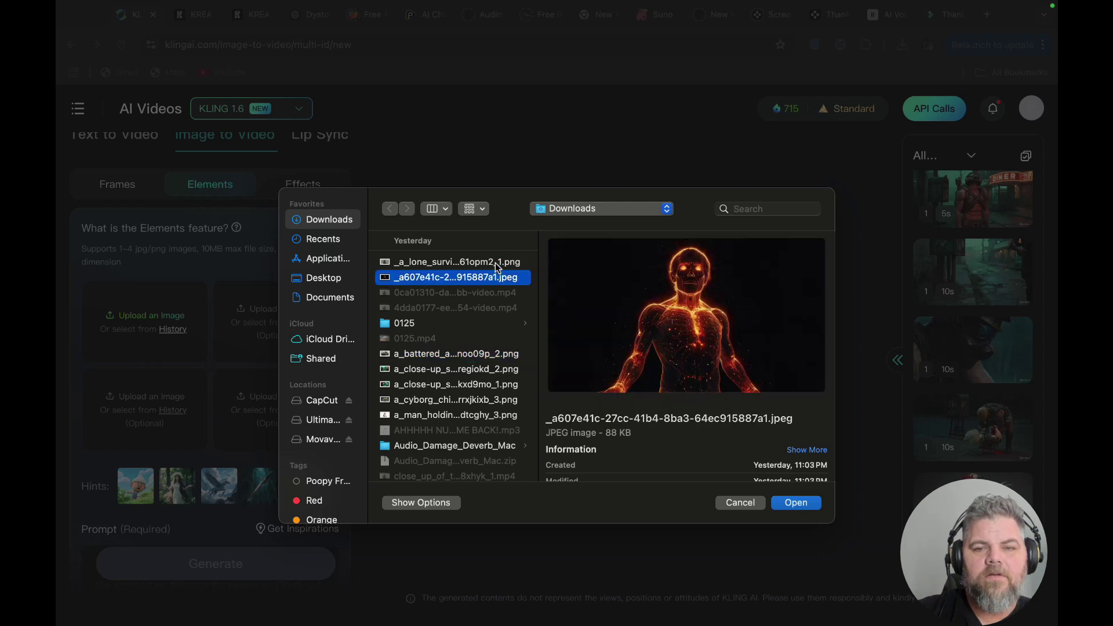
click(494, 262)
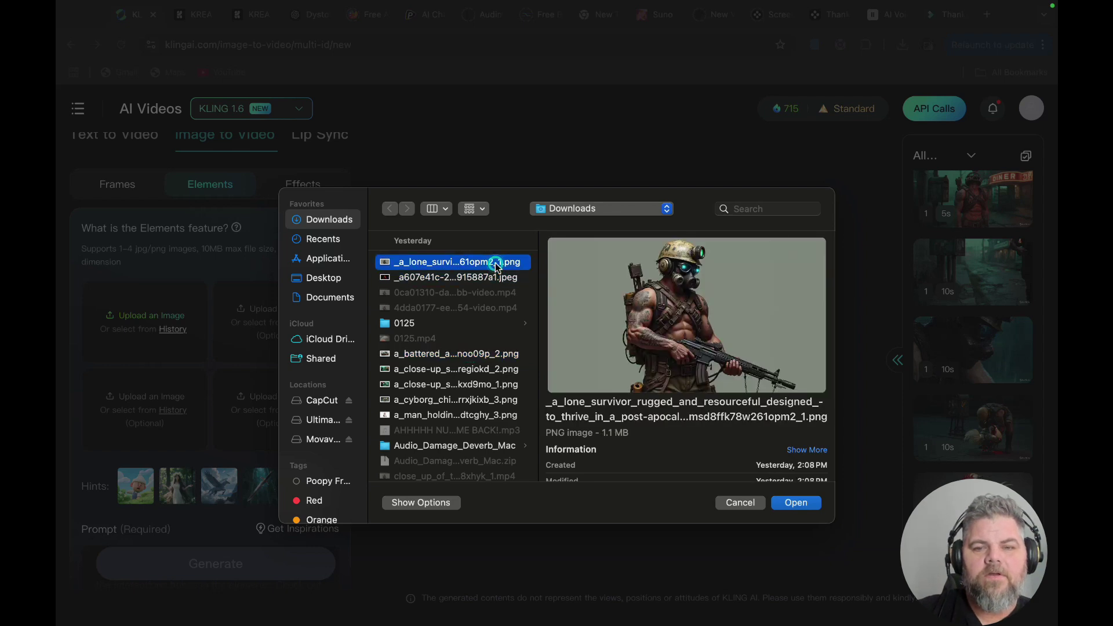
click(797, 503)
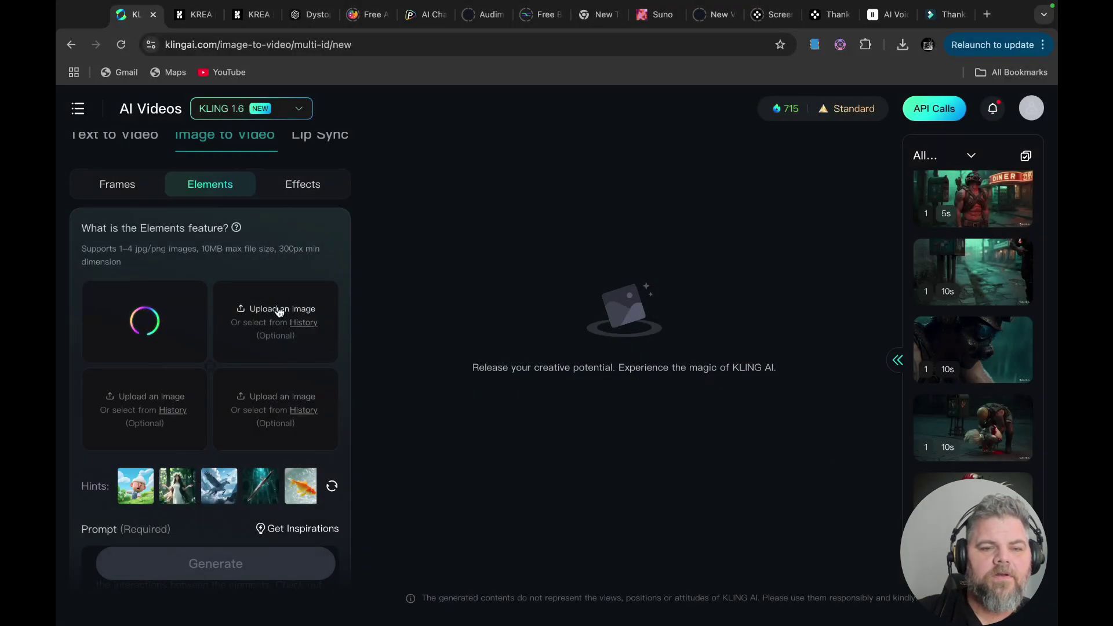
Upload the neon diner street and cyborg chicken images as the second and third elements
click(279, 312)
click(443, 369)
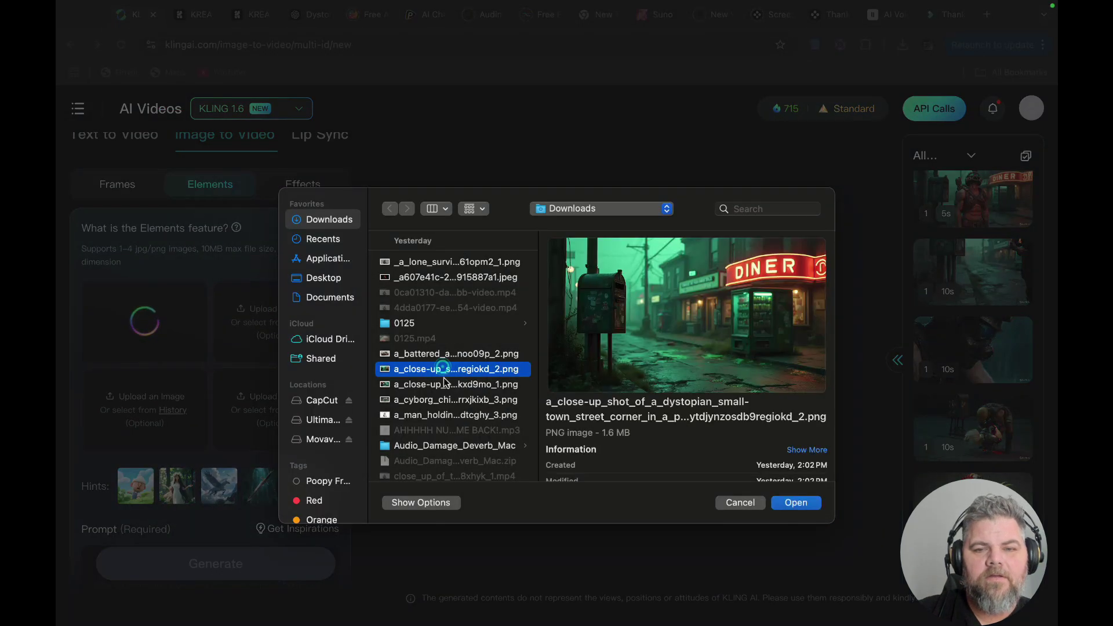
click(803, 505)
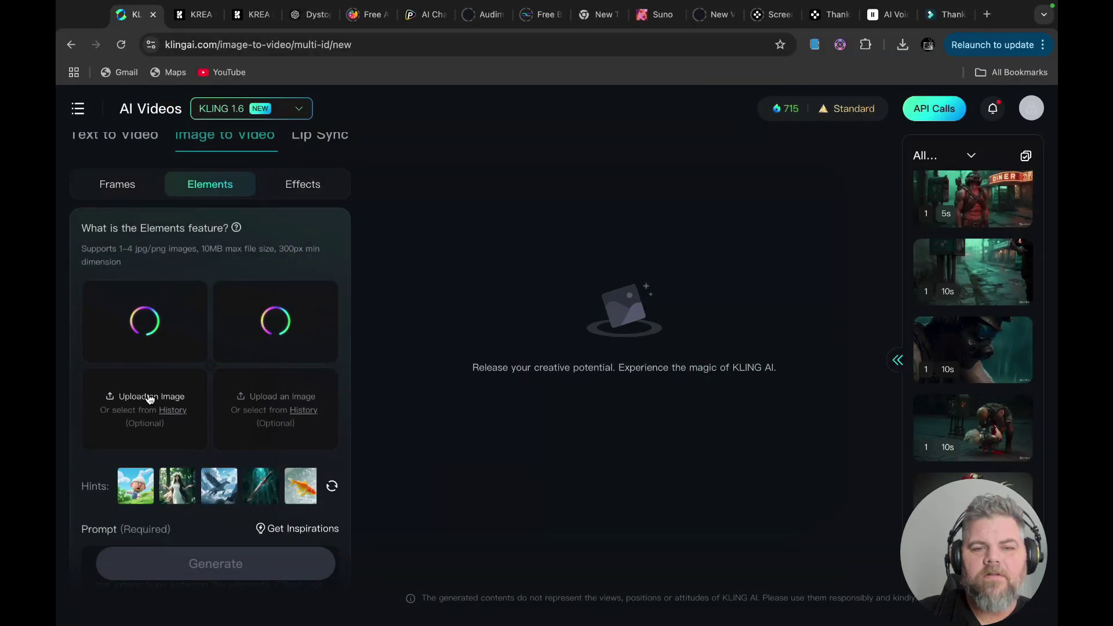
click(152, 395)
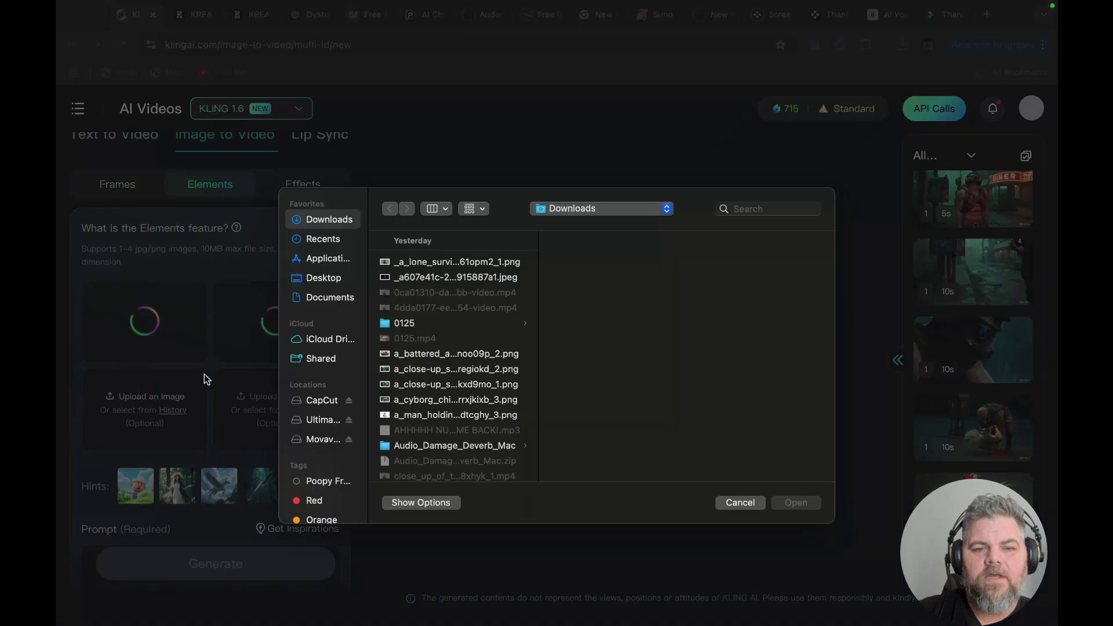
click(469, 400)
click(798, 502)
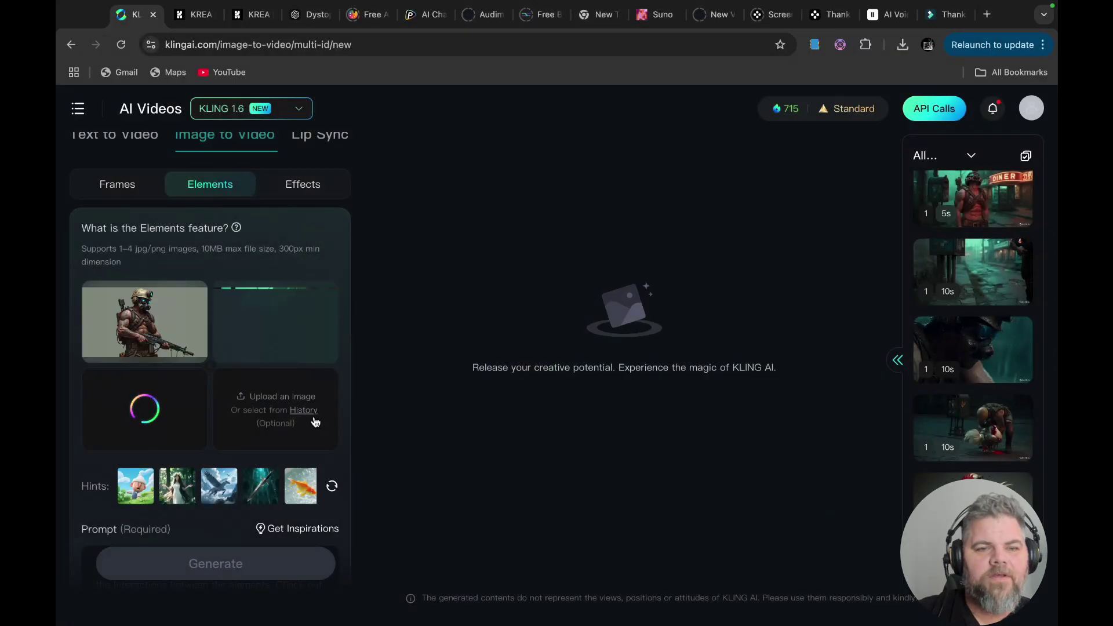
Enter the prompt 'The man is chasing the chicken down the road.'
scroll(267, 426, down, 3)
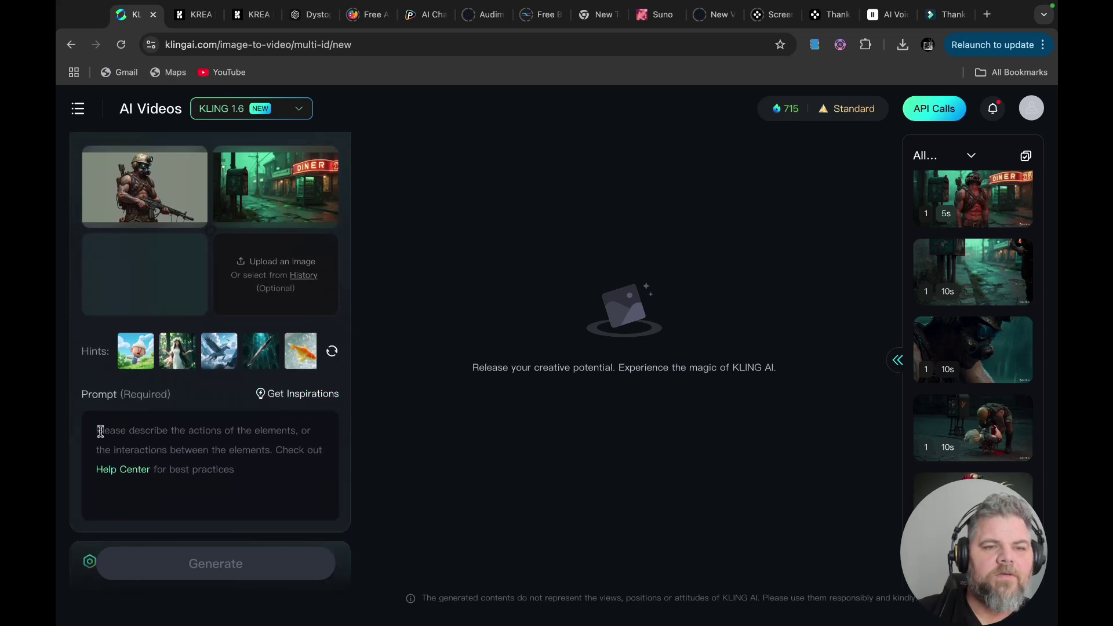
click(109, 435)
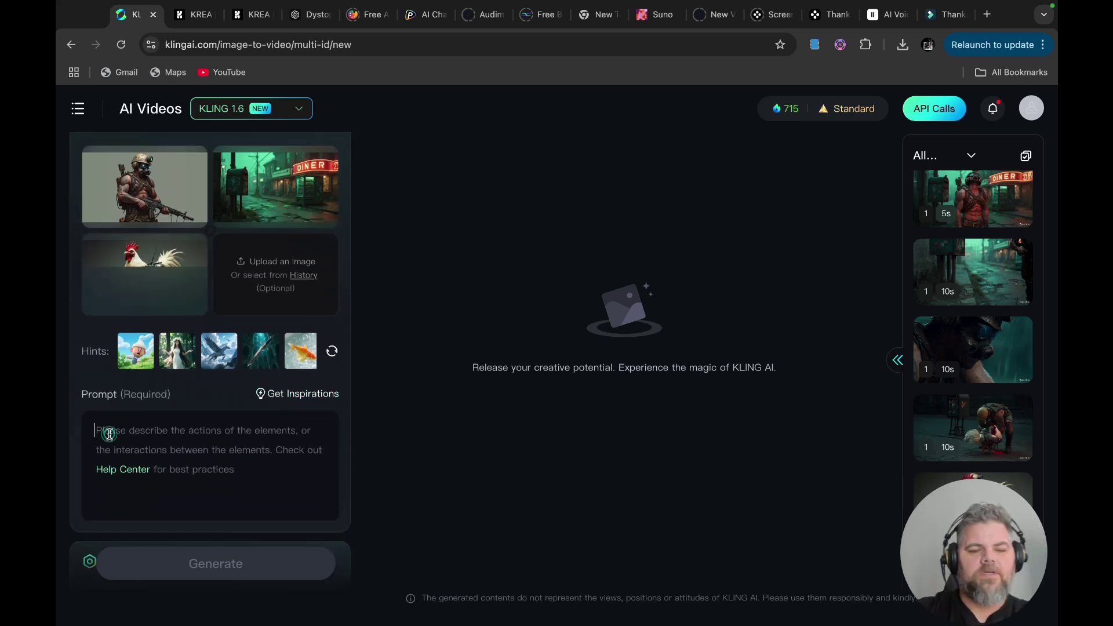
text(Th)
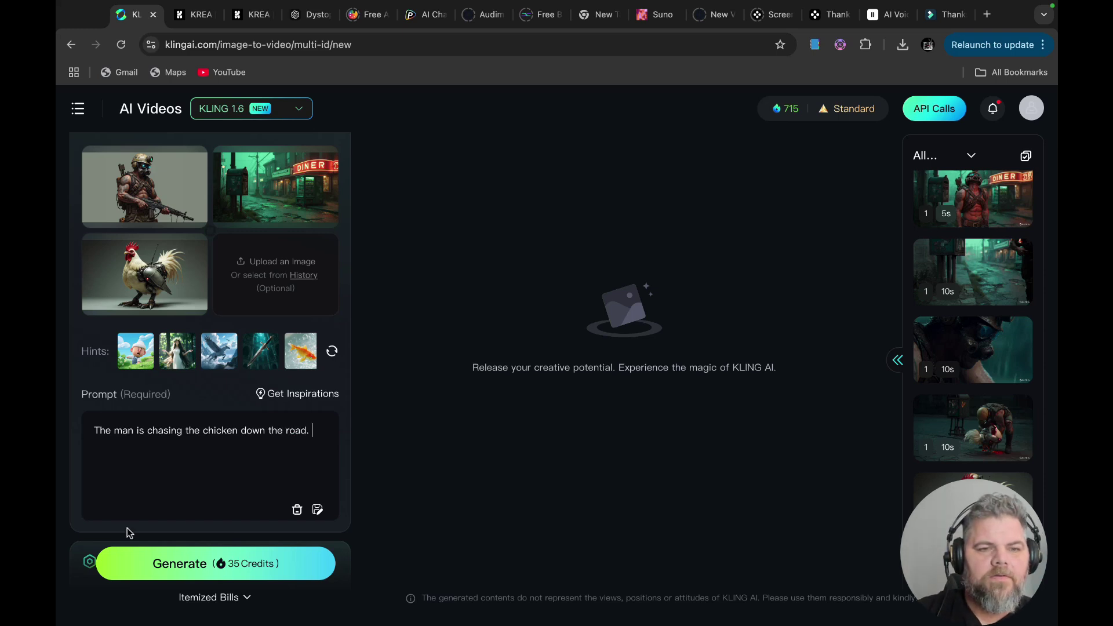
Switch generation to Standard Mode at 5s and 16:9, cutting the cost to 20 credits
scroll(152, 474, down, 5)
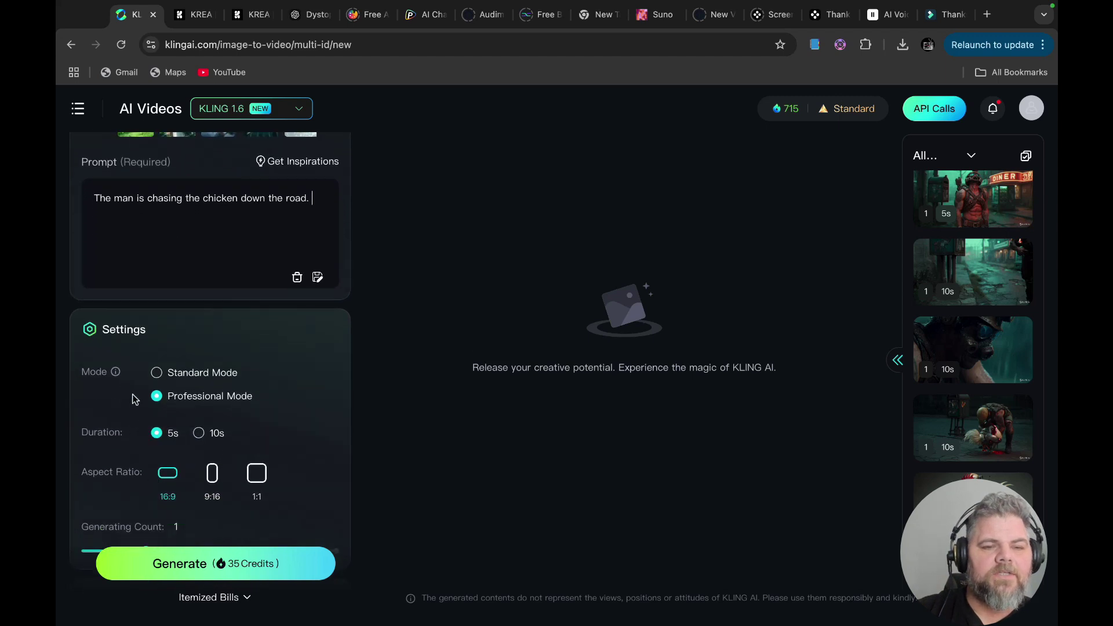
scroll(132, 399, down, 2)
scroll(132, 399, down, 1)
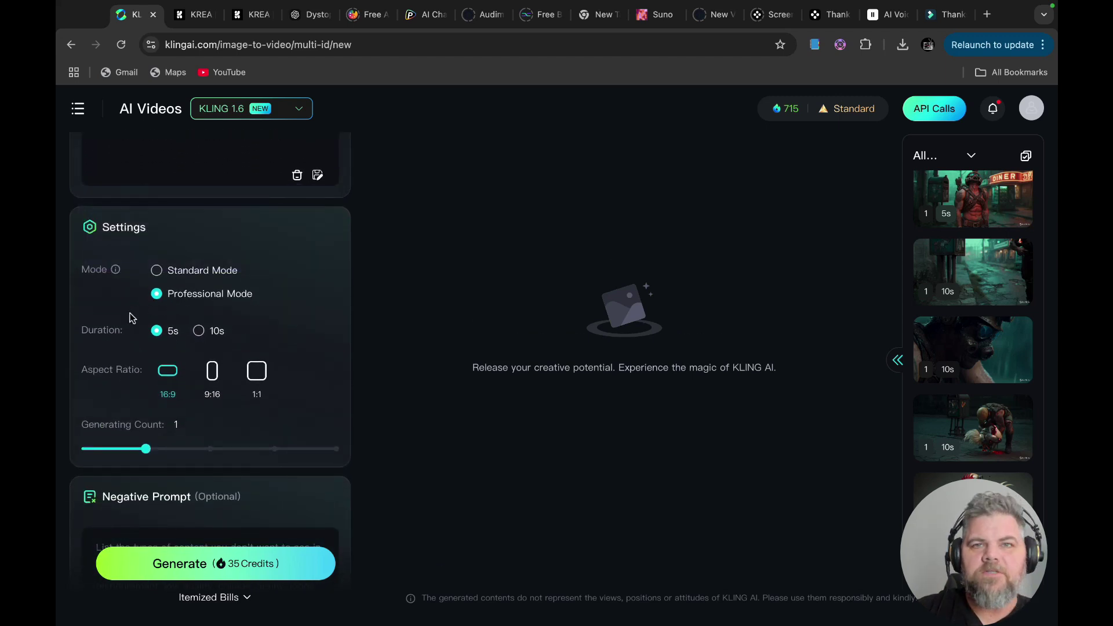
click(157, 271)
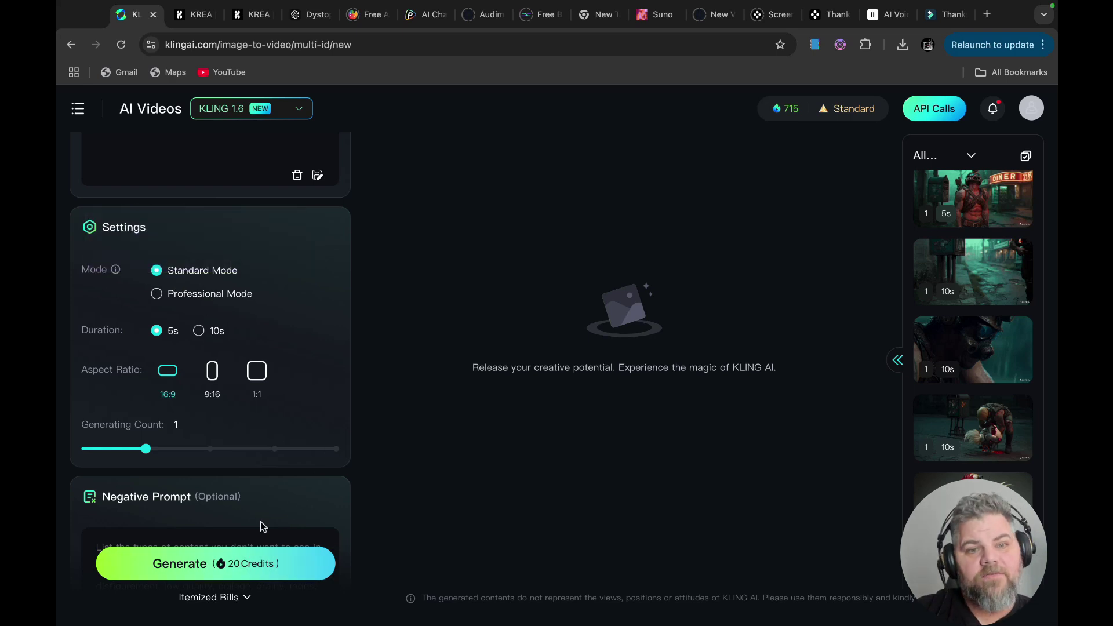
scroll(248, 444, down, 2)
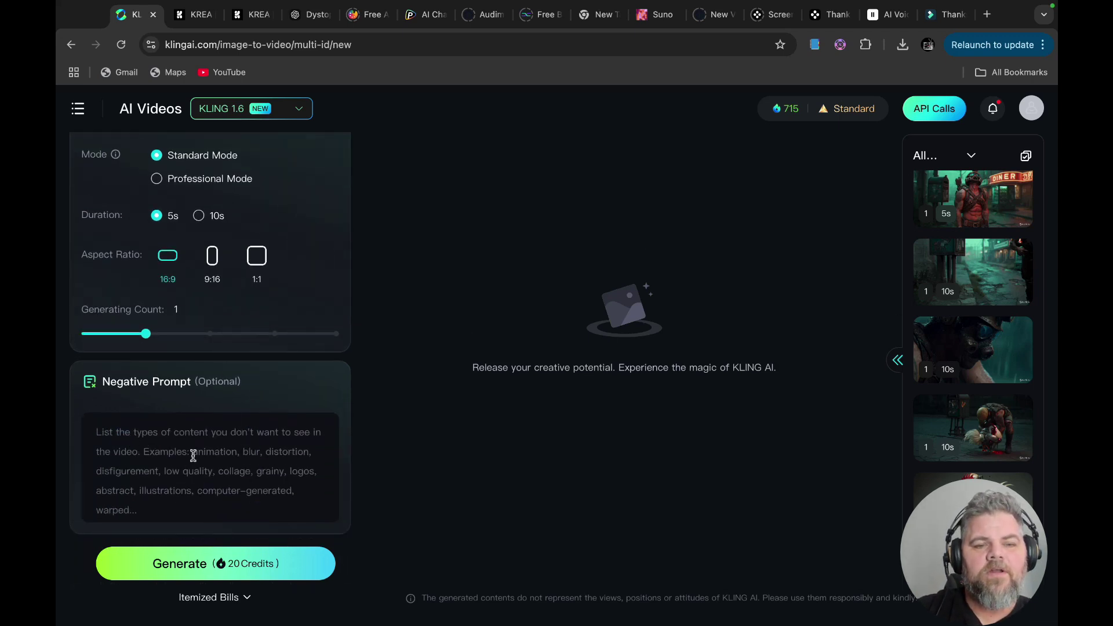
scroll(267, 412, up, 5)
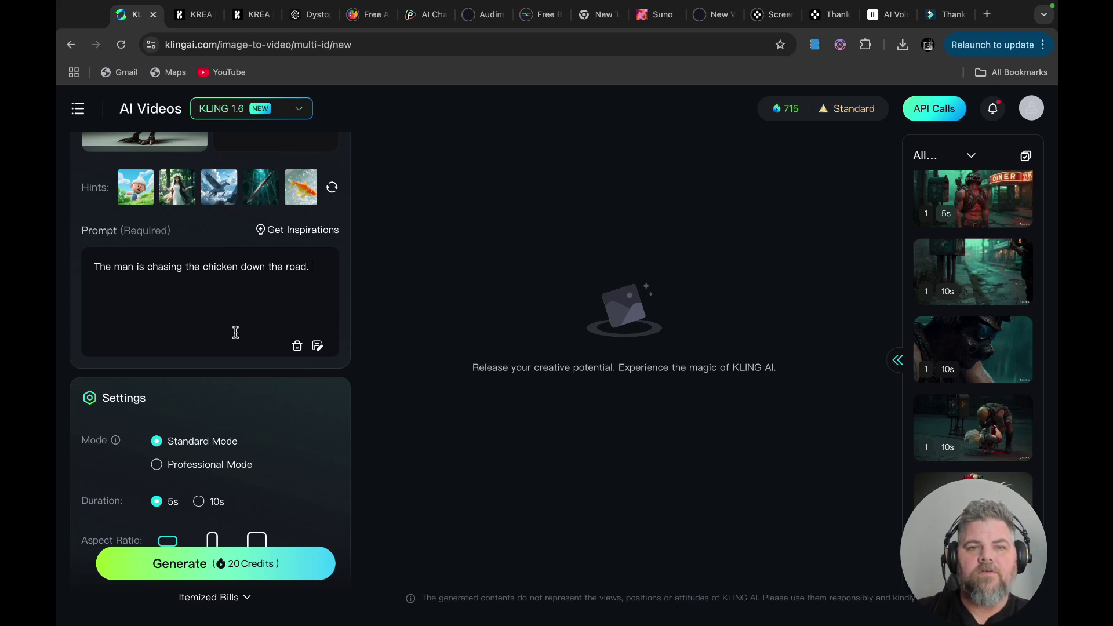
Generate the three-element chase video for 20 credits
click(233, 565)
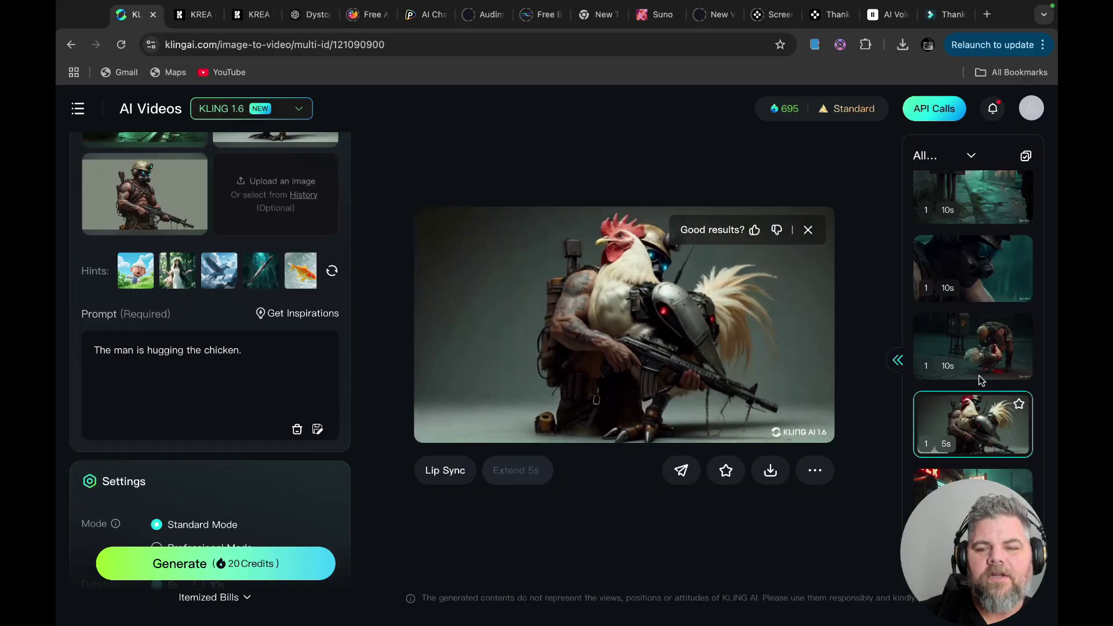
Load the chicken versus man-of-fire diner street clip from history
click(985, 369)
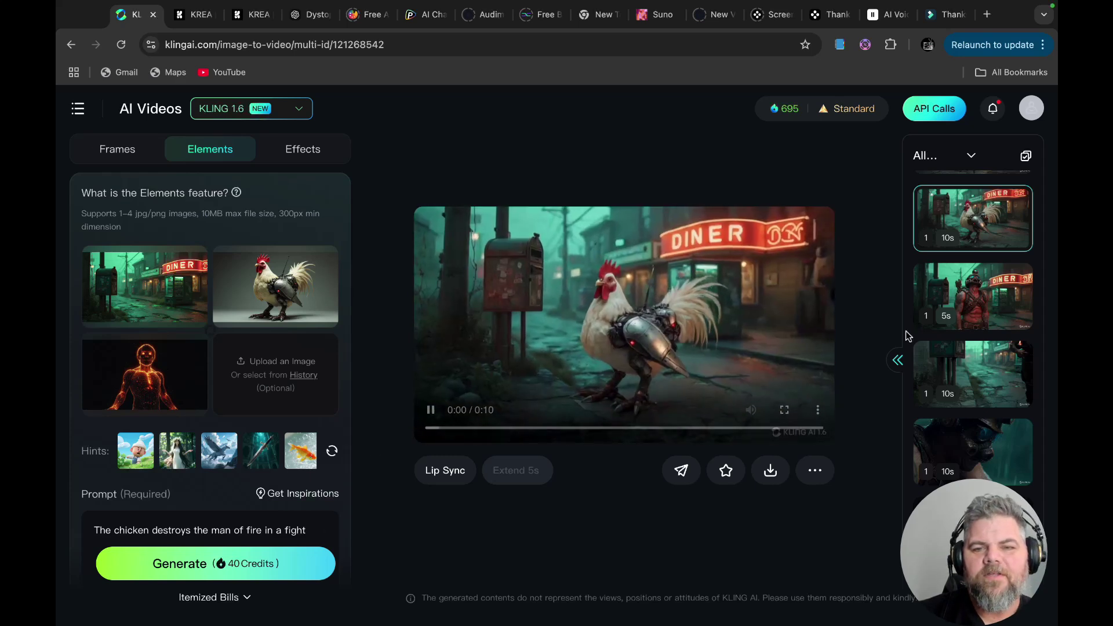
Review the 5-second screaming soldier clip, then load the 10-second diner street clip
click(988, 295)
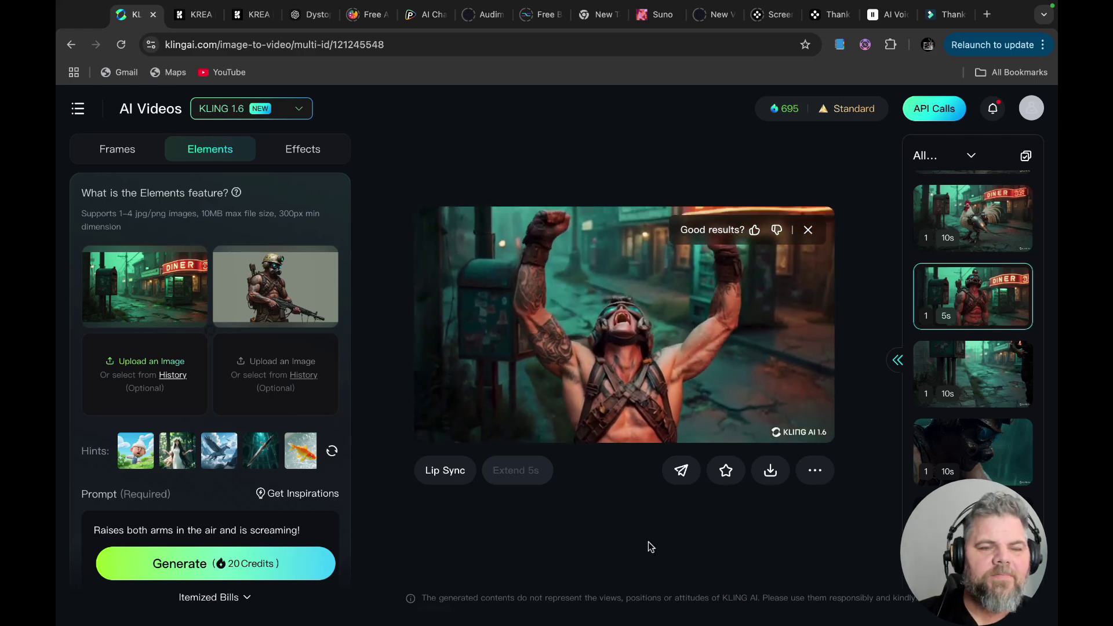
scroll(964, 451, down, 5)
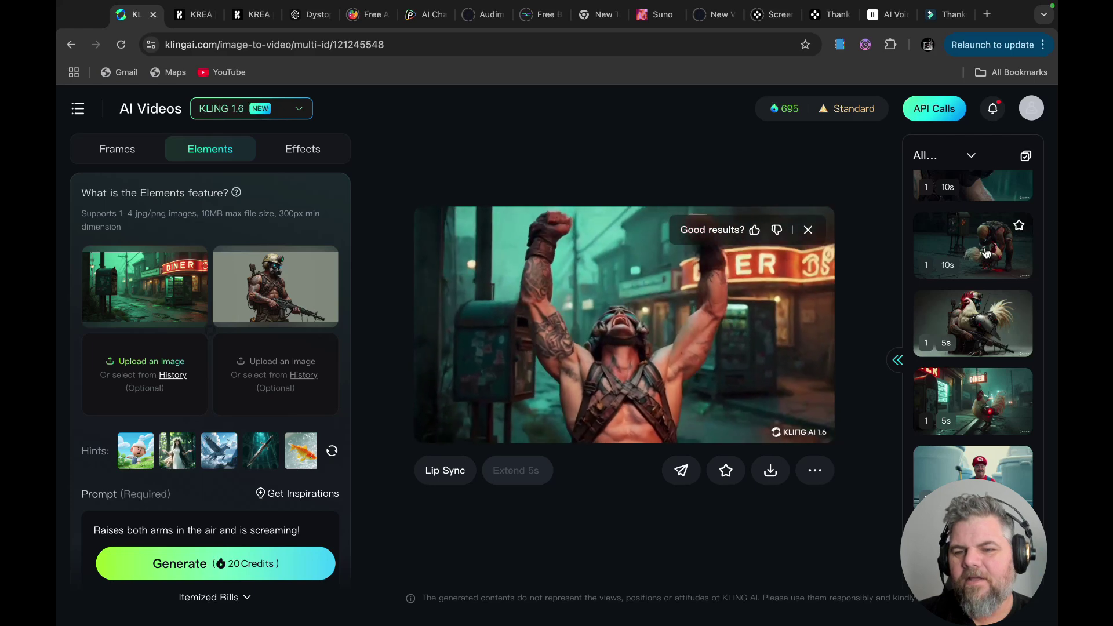
scroll(986, 253, up, 1)
scroll(986, 253, down, 3)
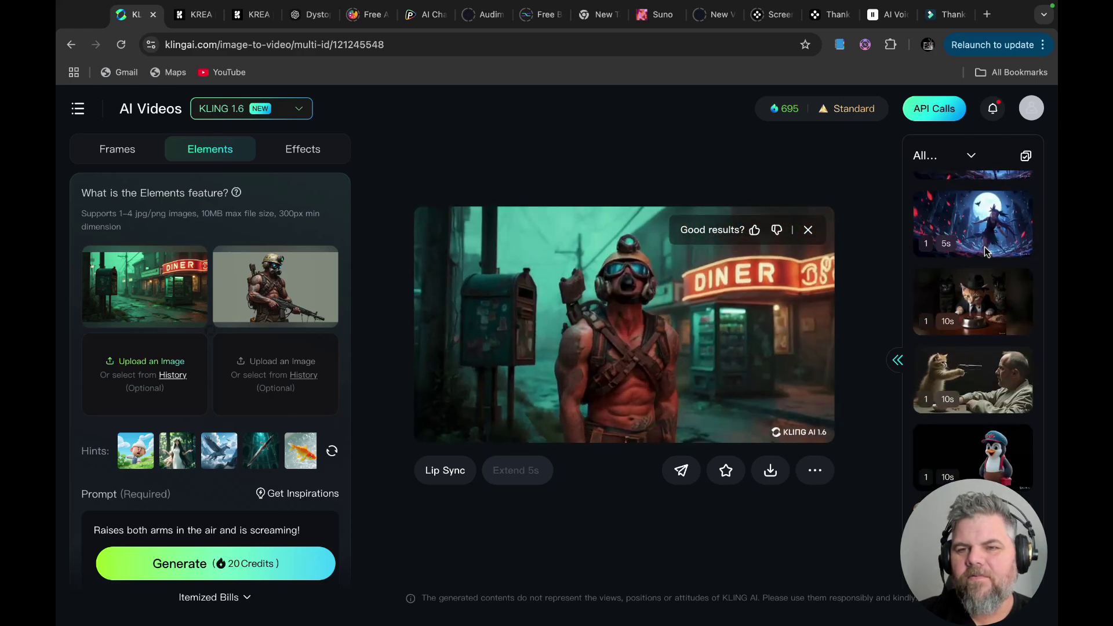
scroll(986, 253, up, 3)
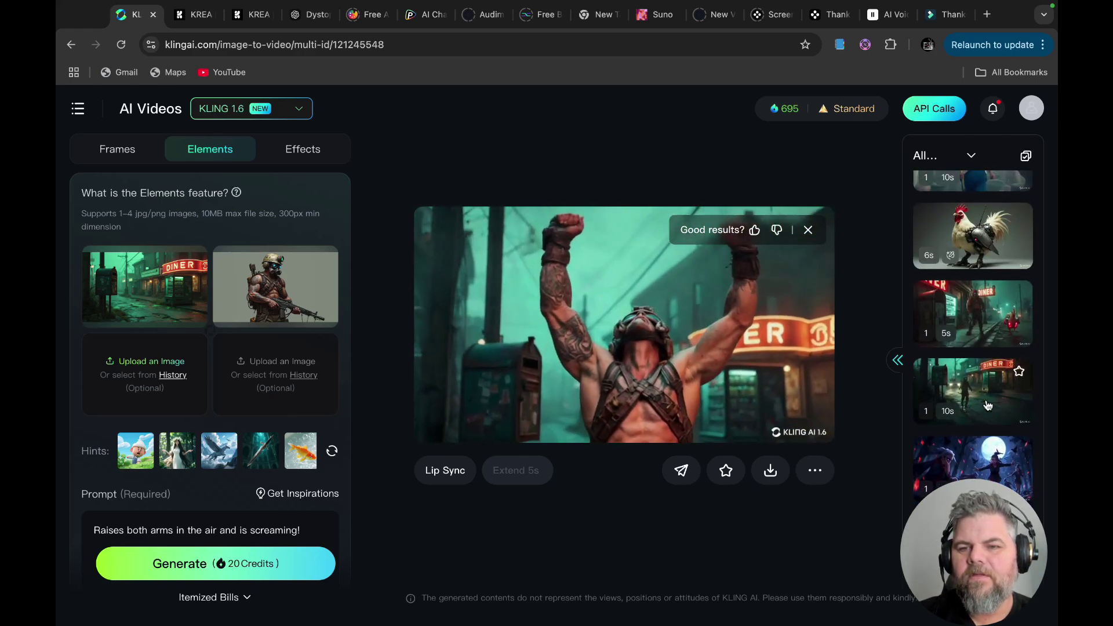
click(989, 405)
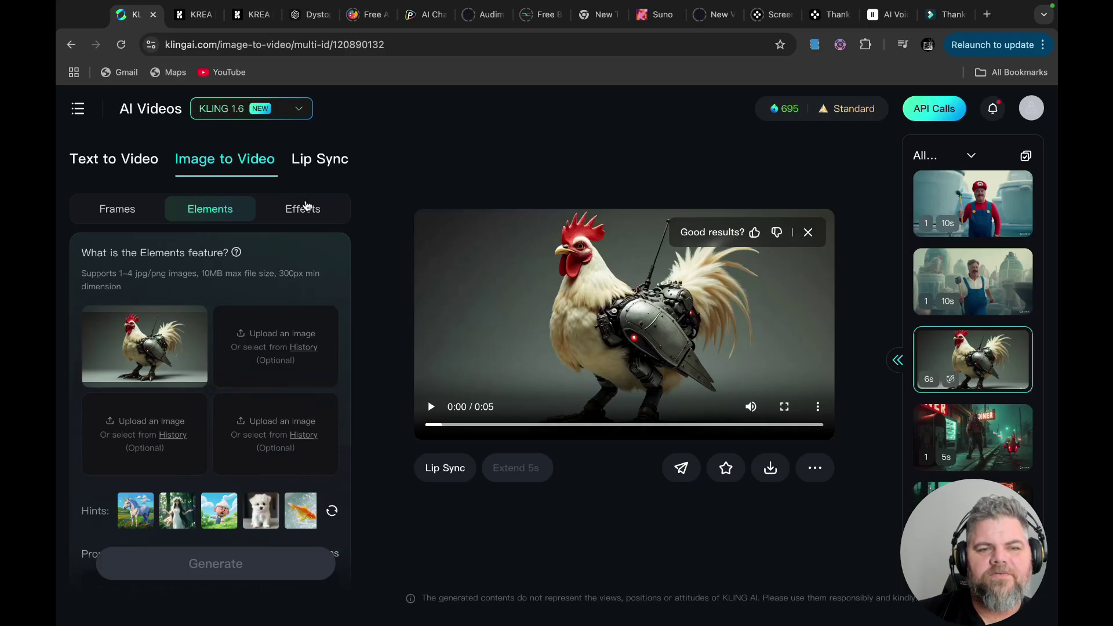
Preview the MochiMochi and BoomBoom effects and apply MochiMochi to the armoured rooster
click(306, 210)
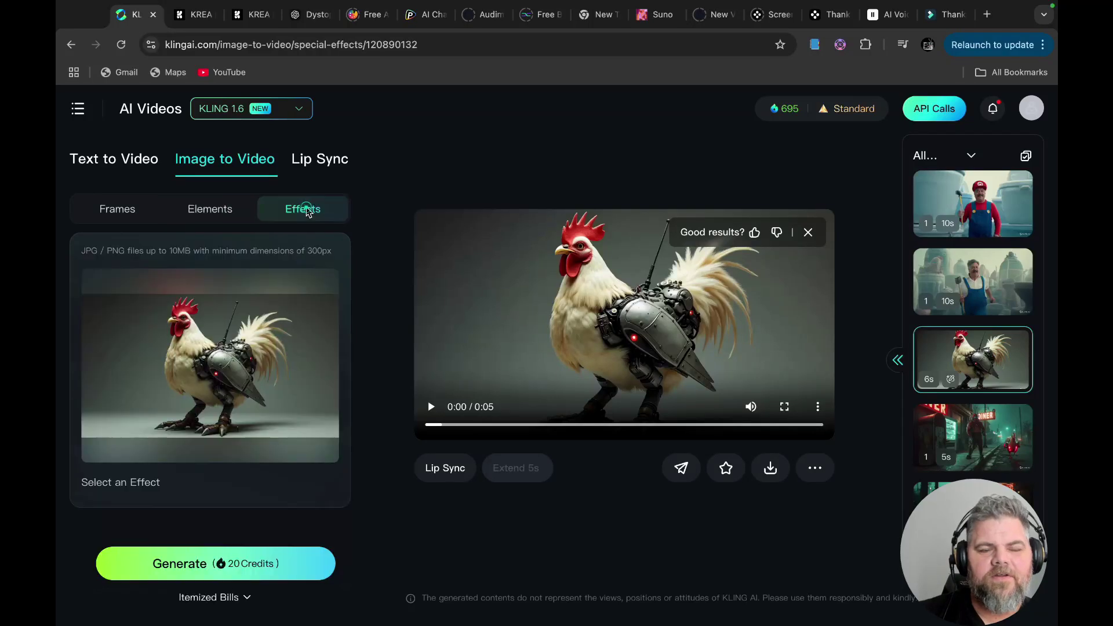
mouse_move(248, 372)
scroll(283, 496, down, 2)
mouse_move(129, 479)
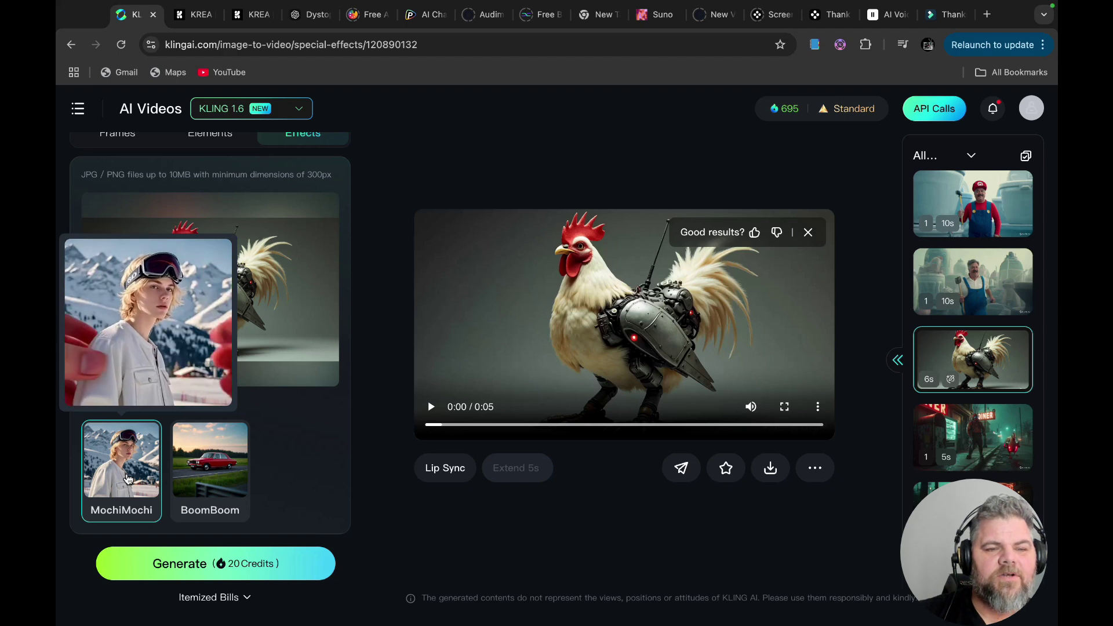
mouse_move(207, 483)
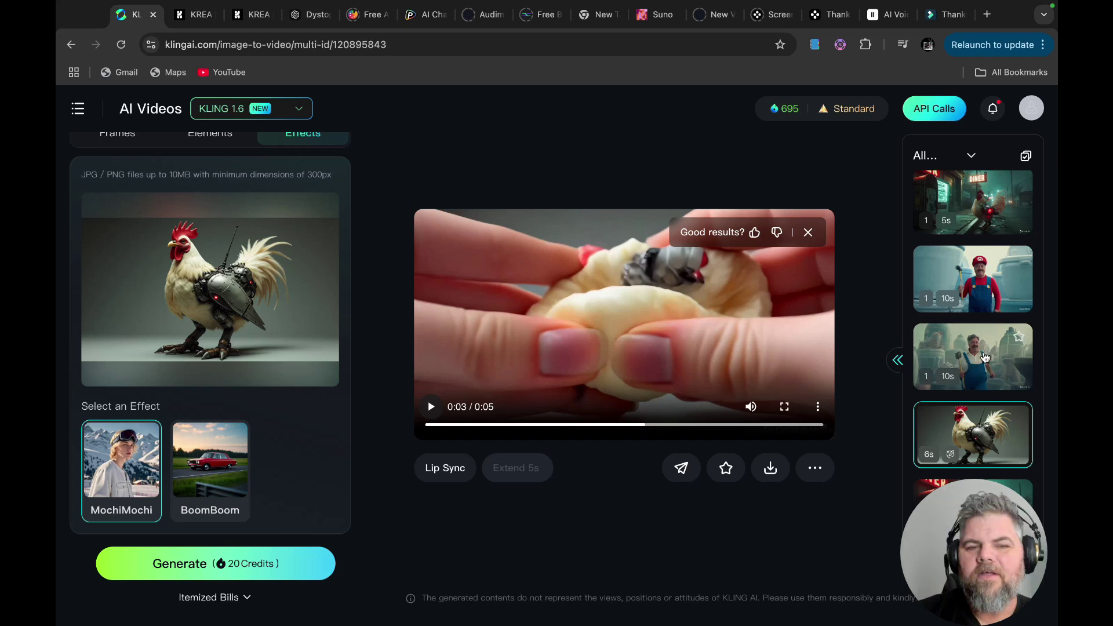
Load the Mario costume video from history and replay it from the start
click(984, 355)
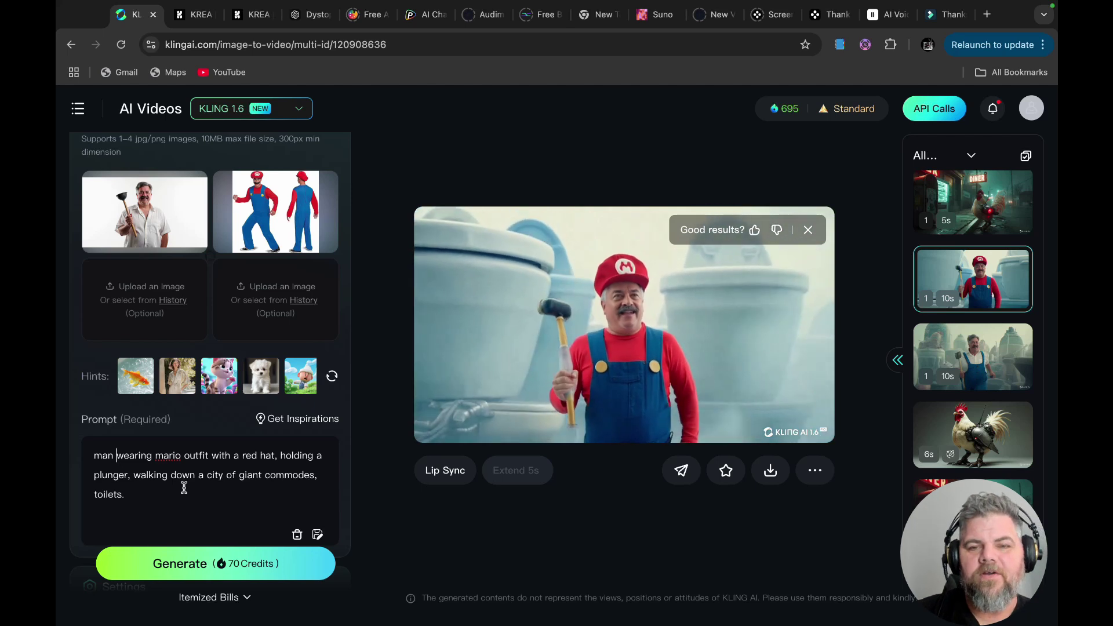
mouse_move(268, 221)
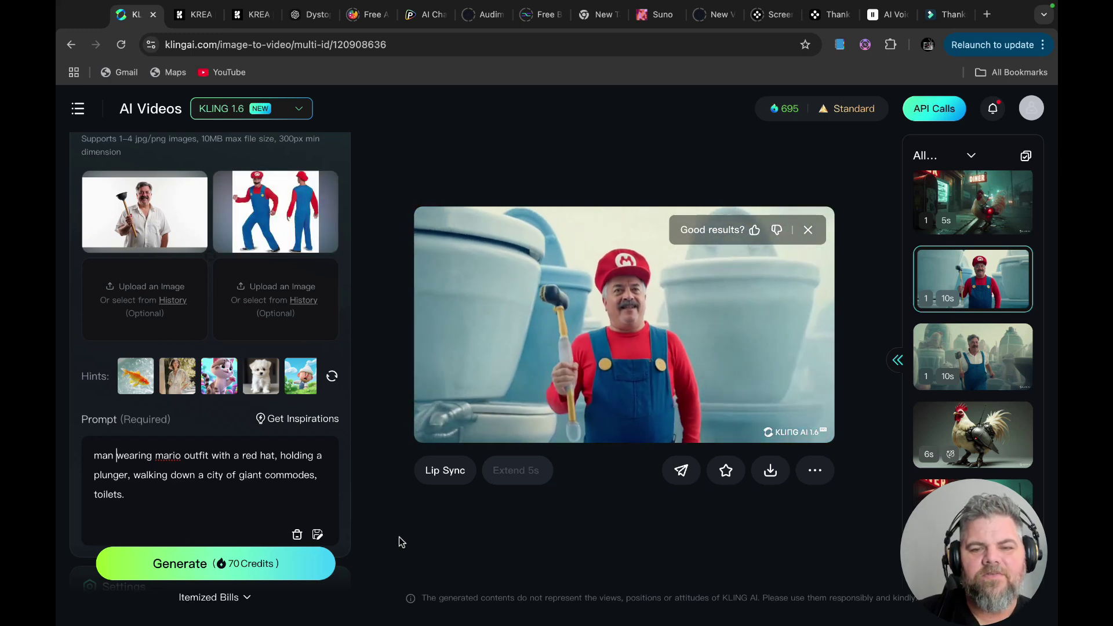
click(815, 470)
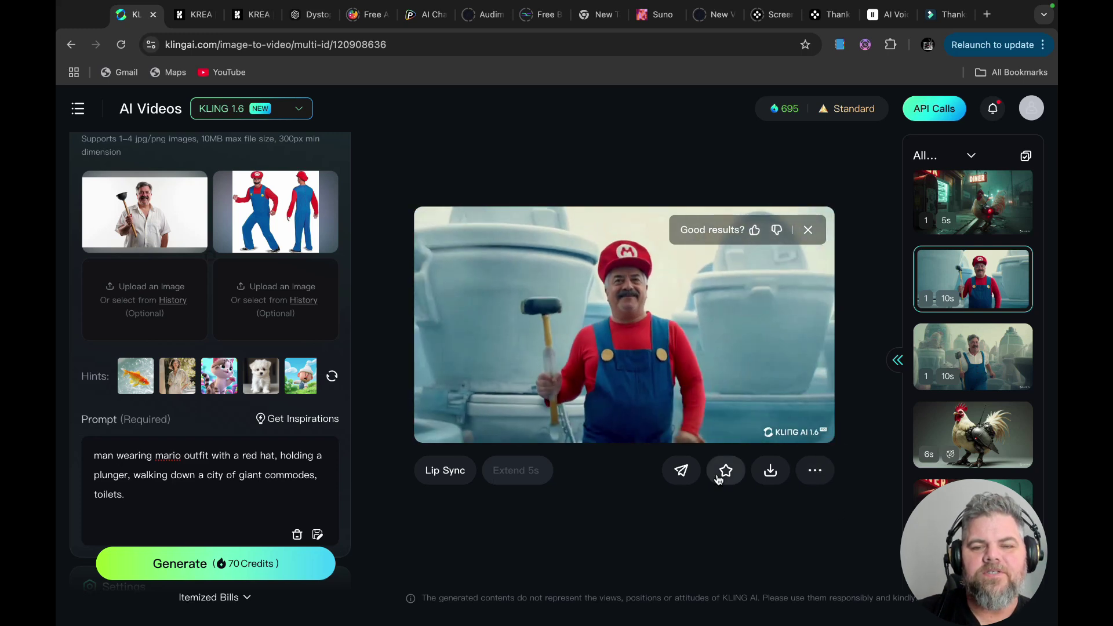
mouse_move(432, 409)
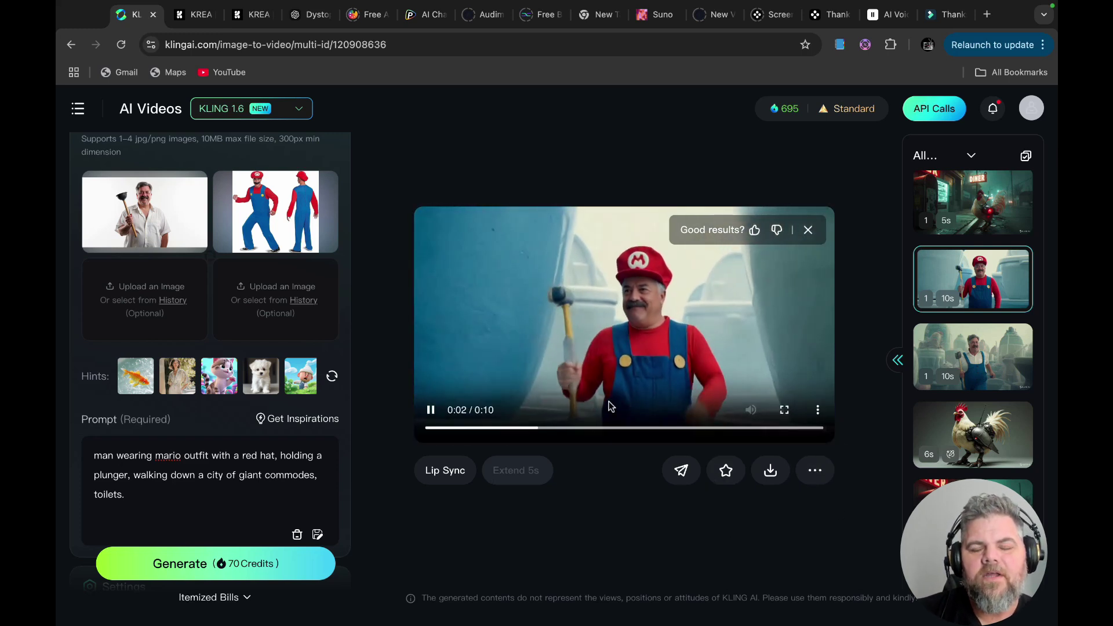
click(432, 409)
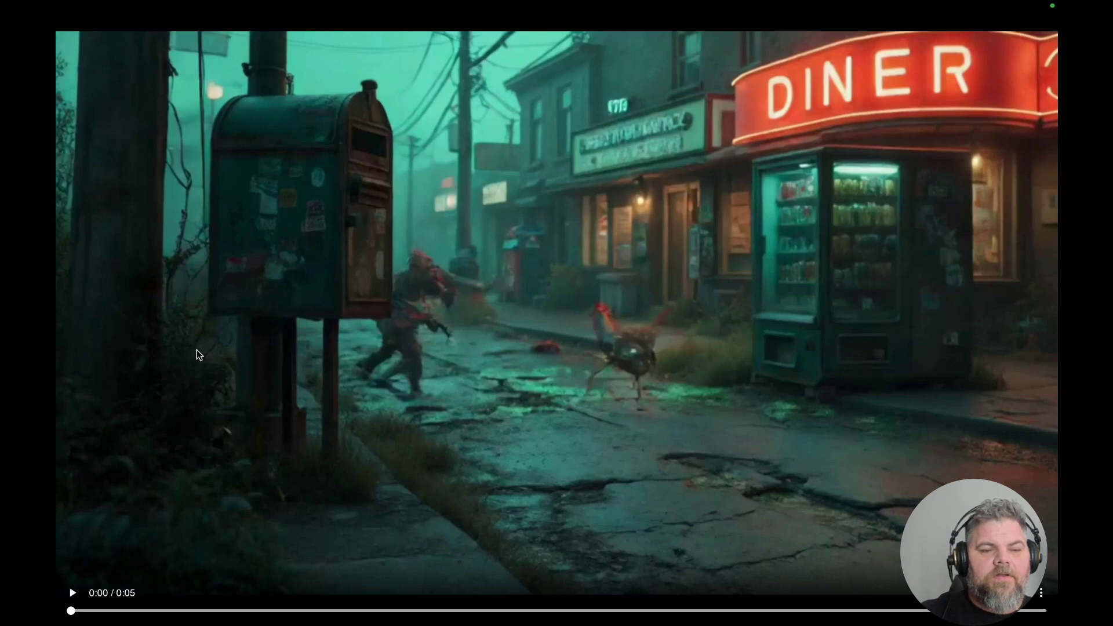
Play the diner chase video full screen
click(74, 594)
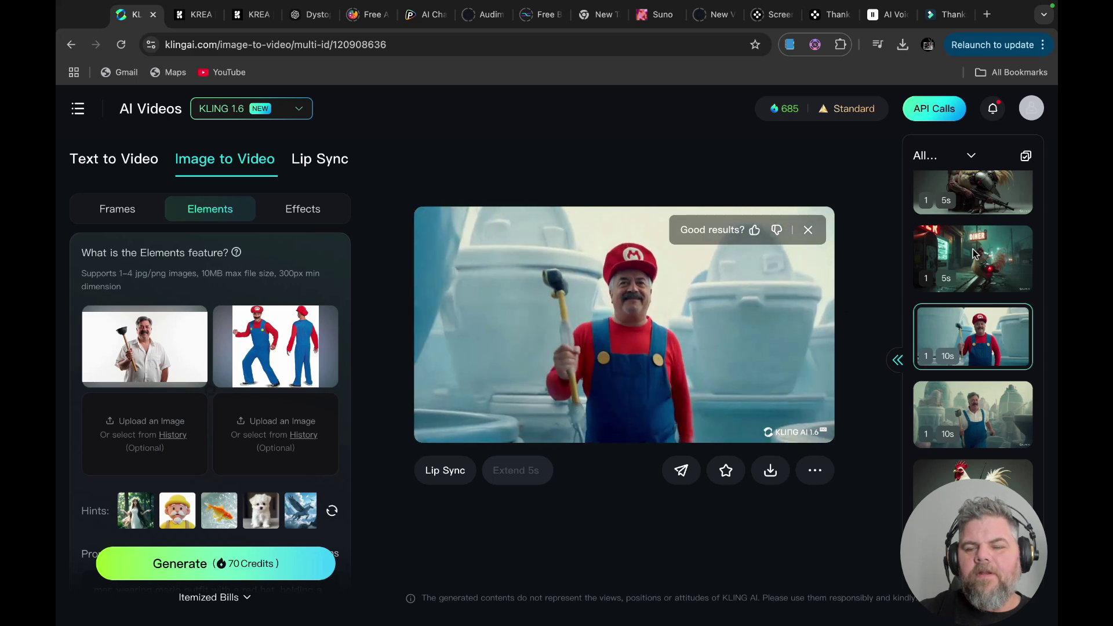
Pause the Mario video at 0:08, exit full screen, and return to Image to Video
scroll(975, 253, up, 5)
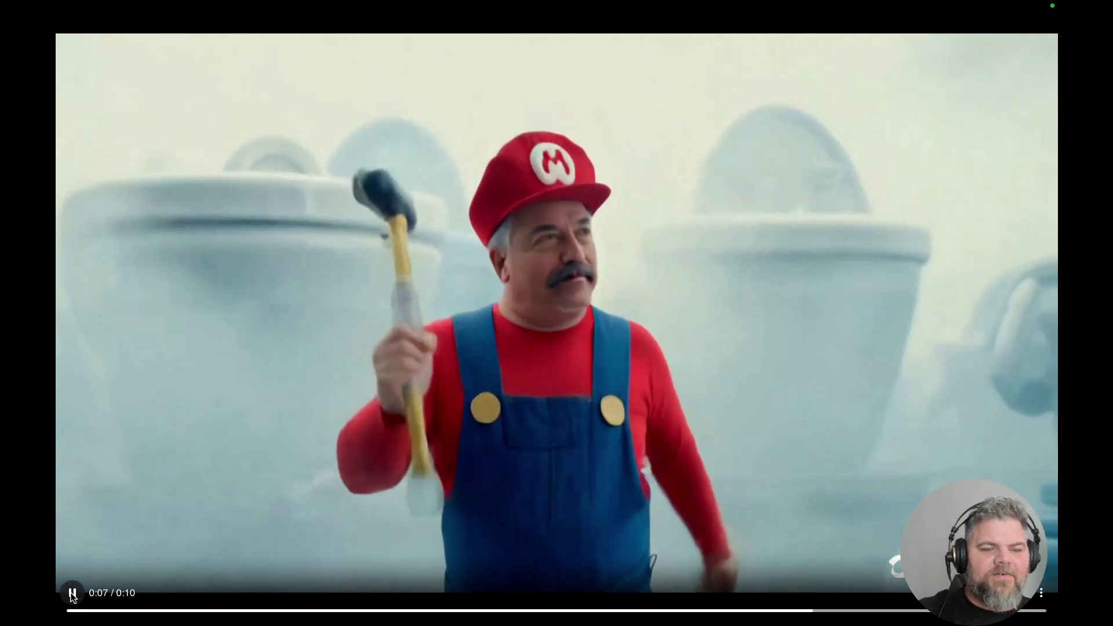
click(72, 595)
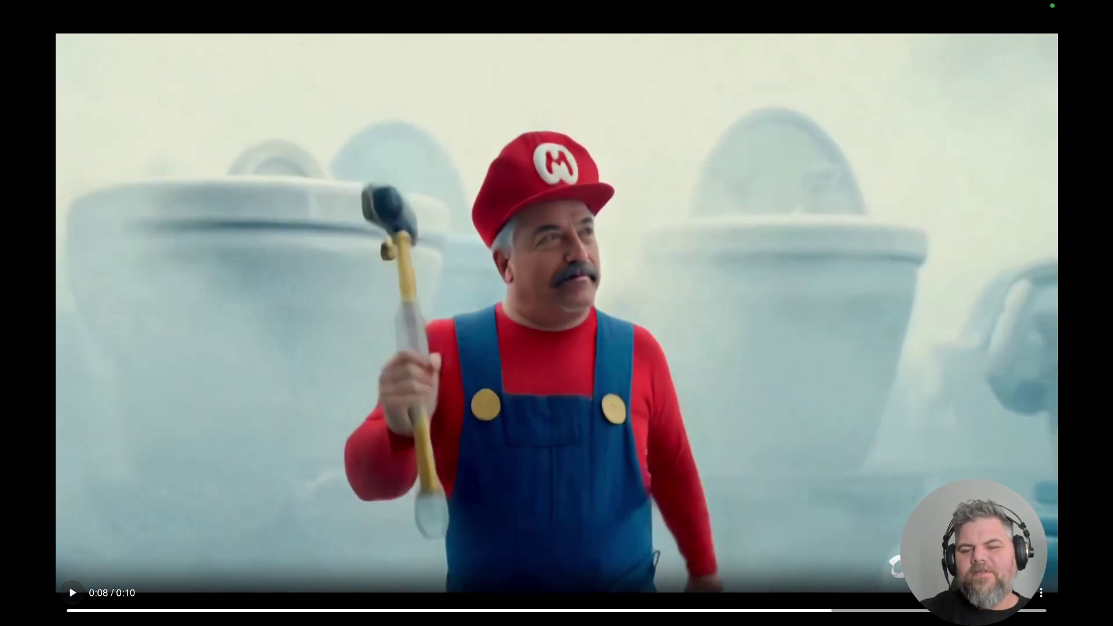
key(Escape)
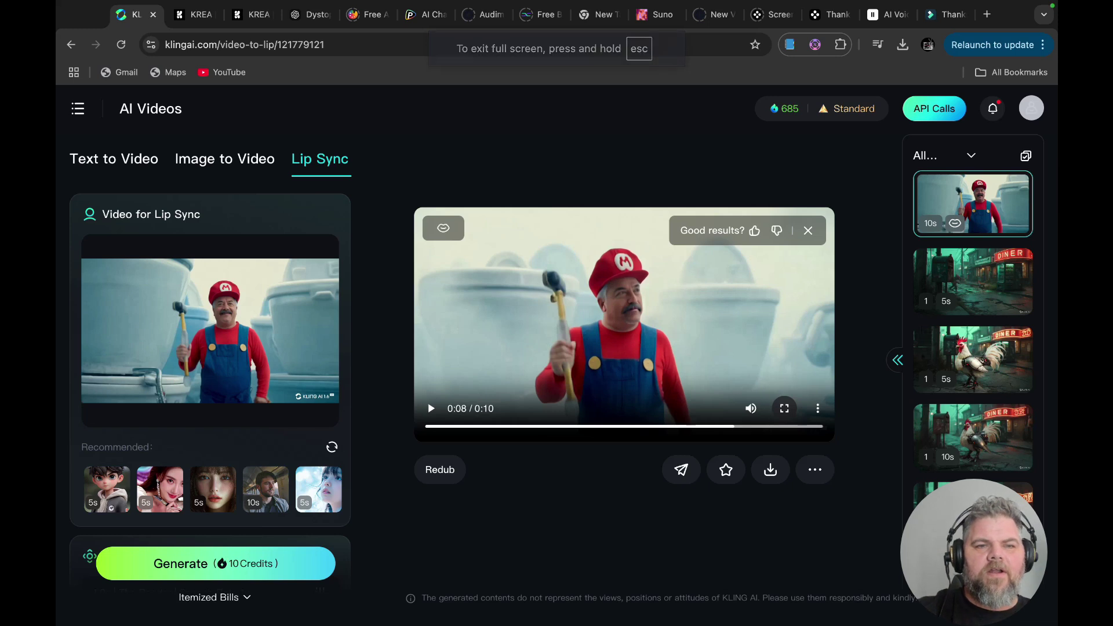
click(213, 166)
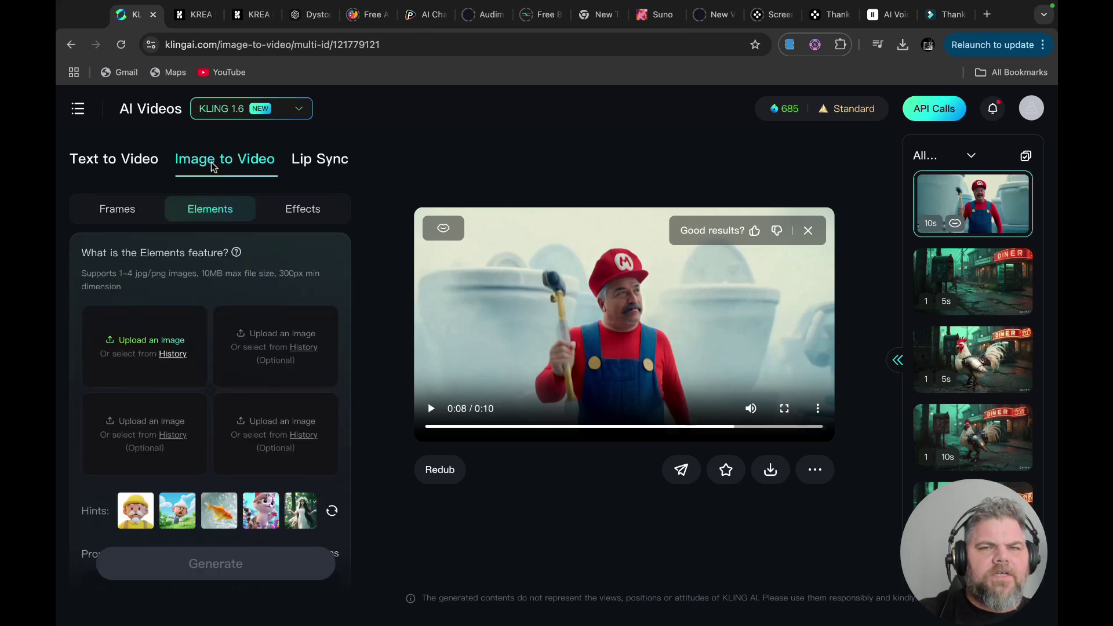